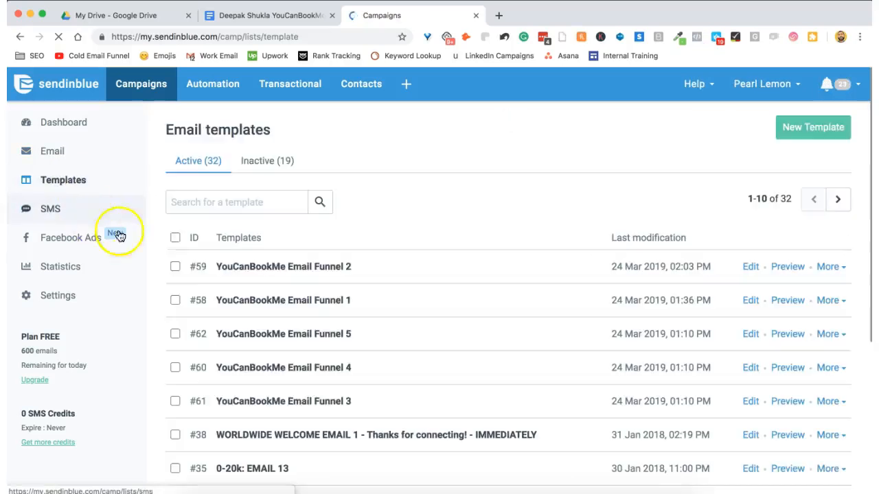
Step: Open the YouCanBookMe Email Funnel 3 template, copy its subject line, and open its design for editing
{"action": "left_click", "coordinate": [249, 402]}
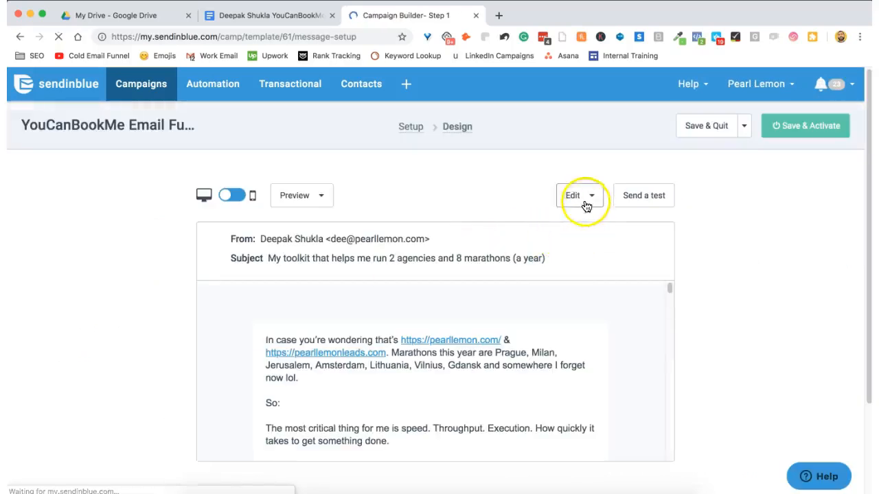
{"action": "left_click", "coordinate": [581, 197]}
{"action": "left_click_drag", "start_coordinate": [270, 259], "coordinate": [522, 255]}
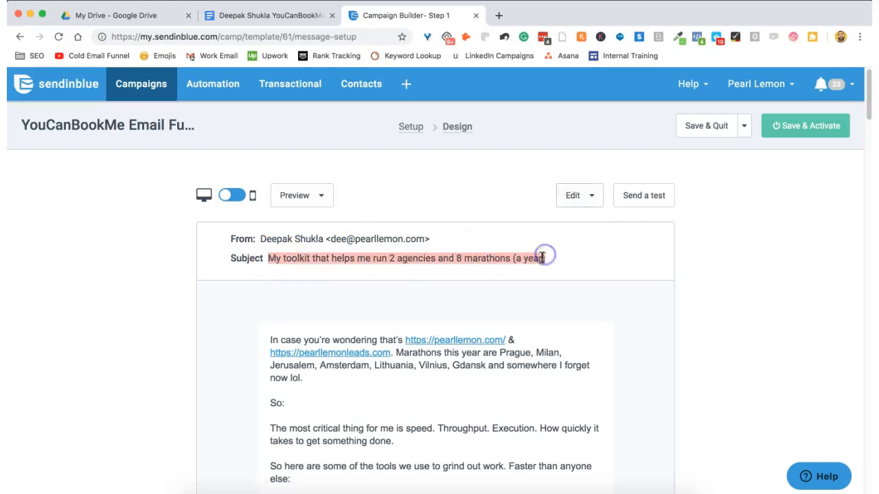
{"action": "left_click", "coordinate": [573, 199]}
{"action": "left_click", "coordinate": [543, 221]}
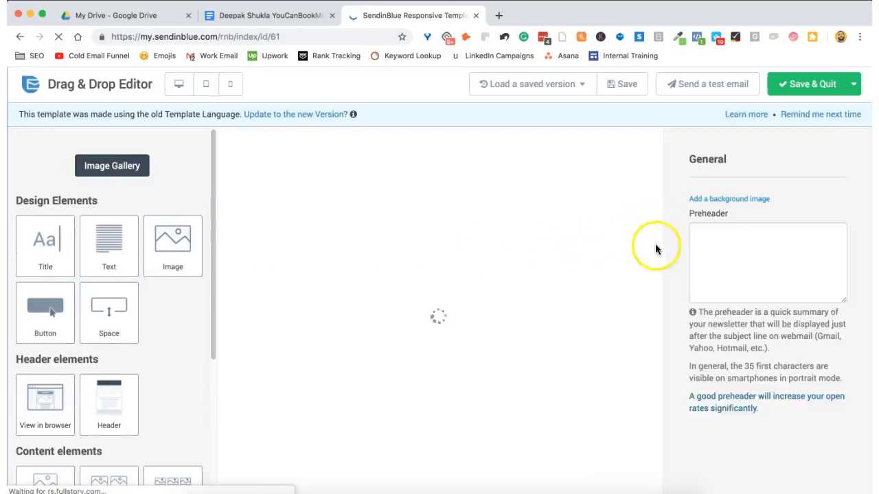
Step: Set the email's preheader to "My toolkit that helps me run 2 agencies and 8 marathons (a year)"
{"action": "left_click", "coordinate": [700, 281]}
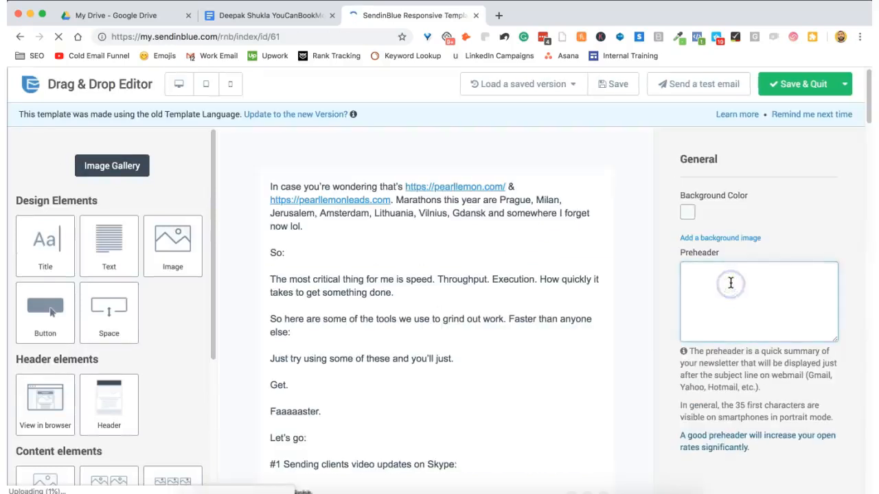
{"action": "type", "text": "My toolkit that helps me run 2 agencies and 8 marathons (a year)"}
{"action": "left_click", "coordinate": [528, 237]}
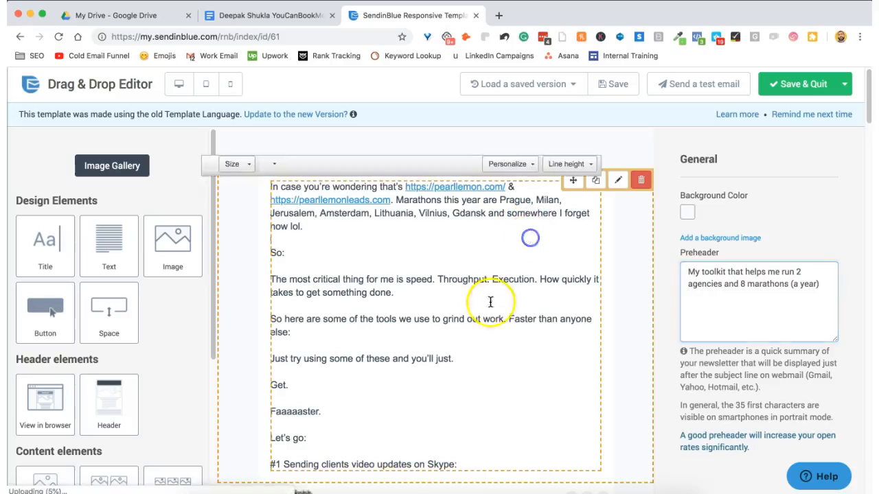
Step: Make the background of the unsubscribe footer block at the end of the email transparent
{"action": "scroll", "coordinate": [480, 295], "scroll_direction": "down", "scroll_amount": 8}
{"action": "scroll", "coordinate": [468, 318], "scroll_direction": "down", "scroll_amount": 20}
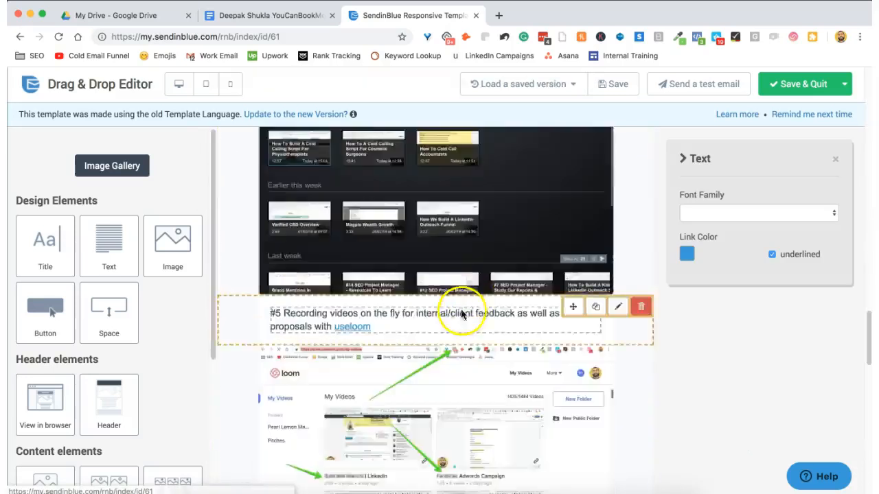
{"action": "key", "text": "XF86AudioMute"}
{"action": "scroll", "coordinate": [464, 306], "scroll_direction": "down", "scroll_amount": 5}
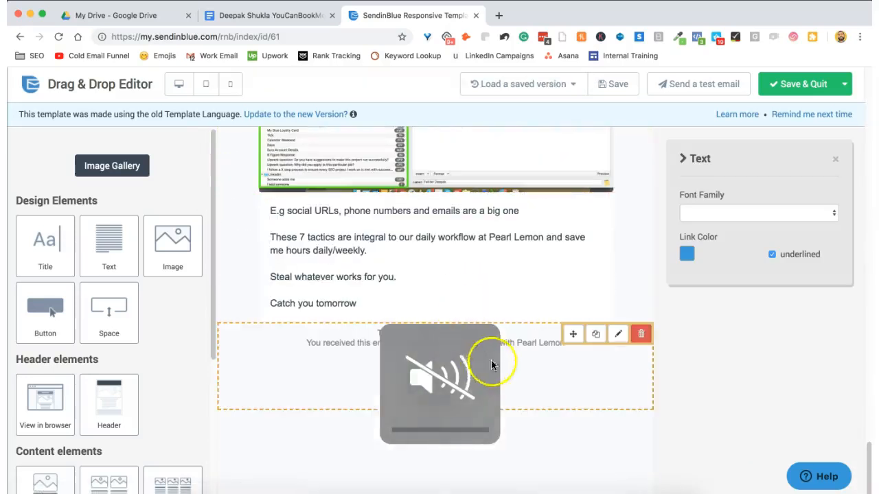
{"action": "left_click", "coordinate": [530, 378]}
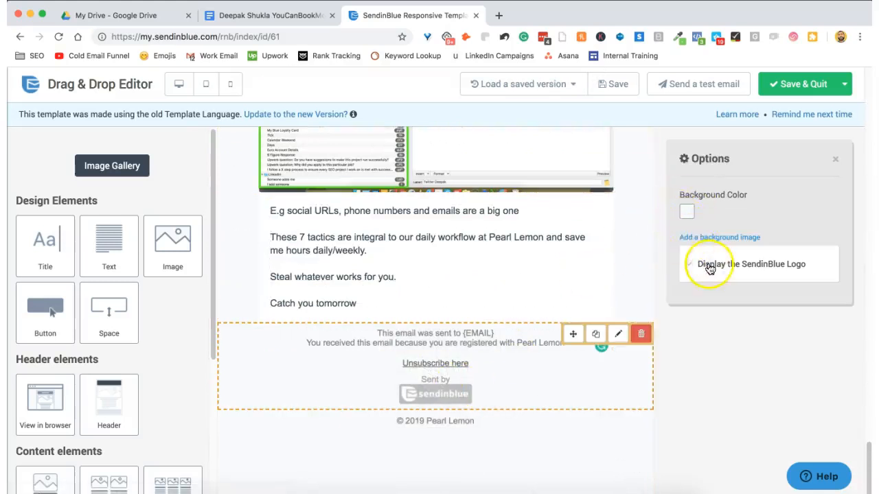
{"action": "left_click", "coordinate": [686, 211]}
{"action": "left_click", "coordinate": [707, 332]}
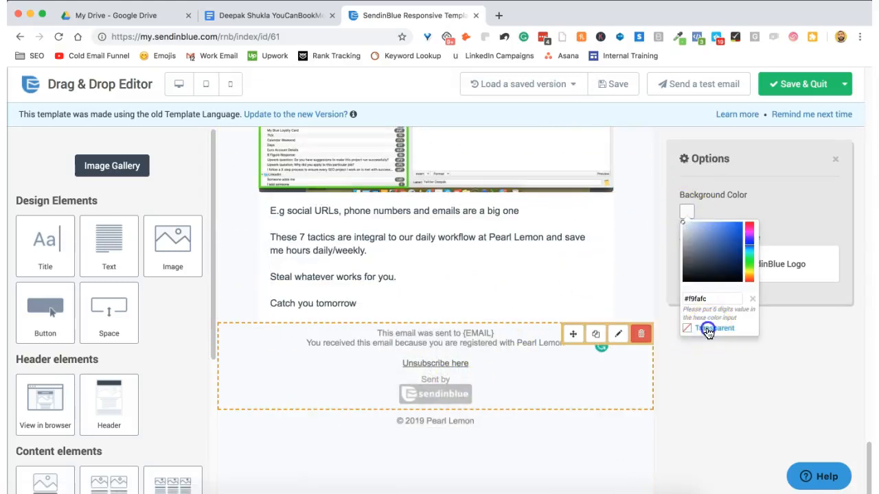
{"action": "left_click", "coordinate": [453, 421]}
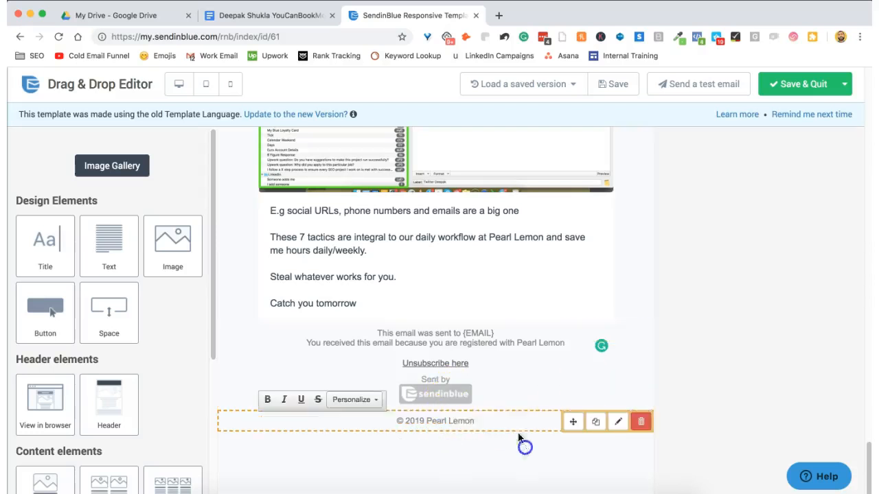
{"action": "left_click", "coordinate": [526, 450]}
Step: Update the template to the new Template Language version and accept the conversion
{"action": "scroll", "coordinate": [469, 275], "scroll_direction": "up", "scroll_amount": 10}
{"action": "scroll", "coordinate": [469, 274], "scroll_direction": "up", "scroll_amount": 15}
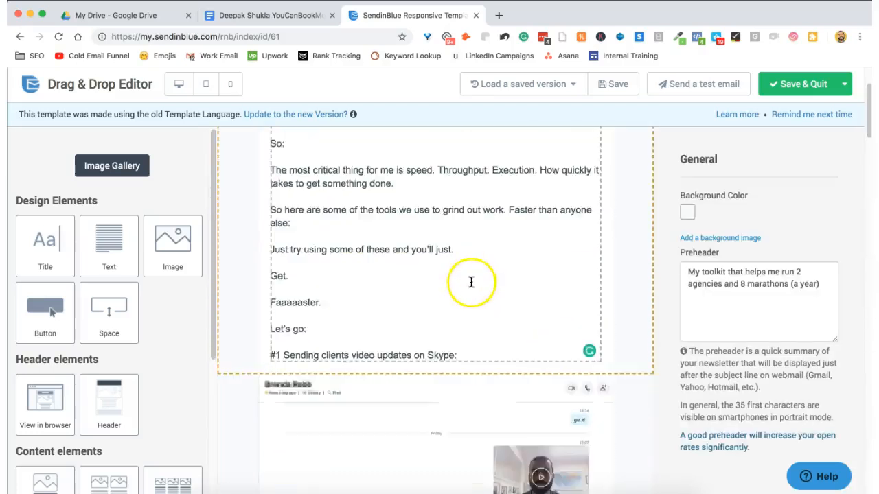
{"action": "left_click", "coordinate": [418, 250]}
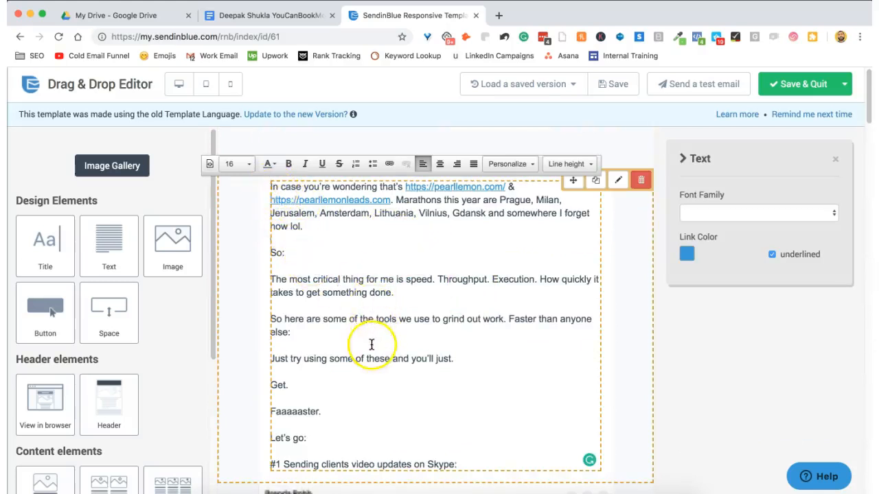
{"action": "left_click", "coordinate": [315, 114]}
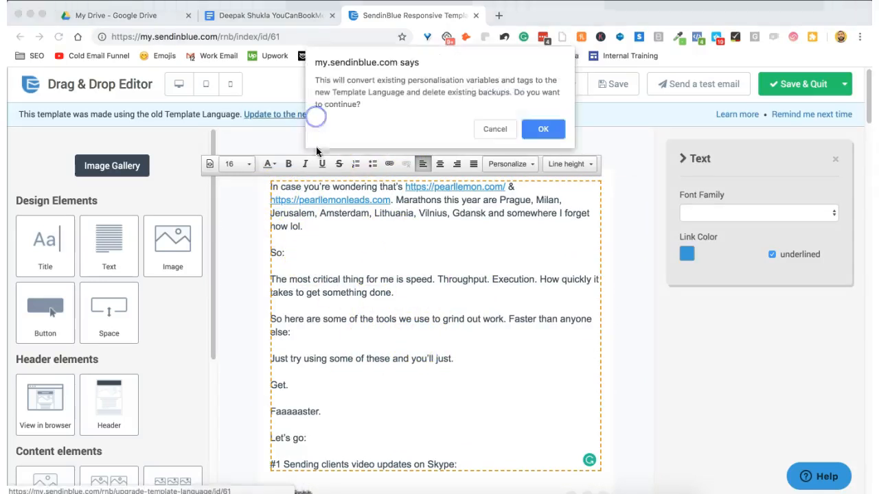
{"action": "left_click", "coordinate": [543, 129]}
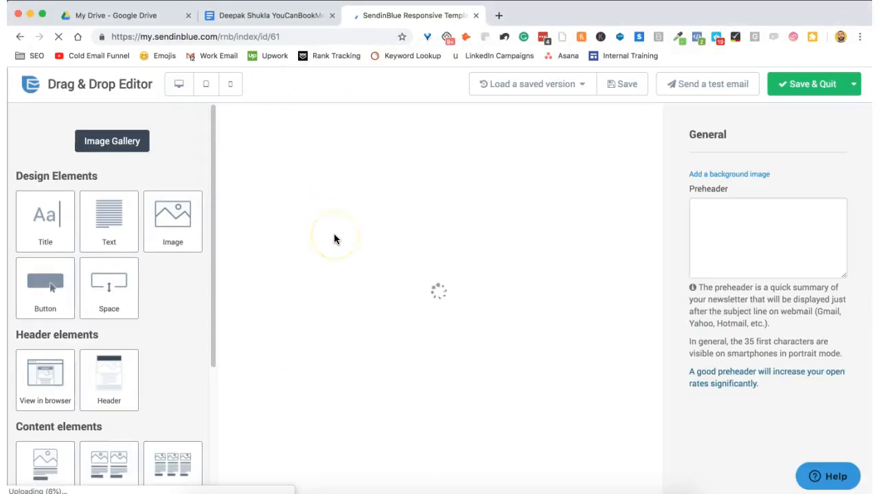
Step: Insert a greeting line "What's up" followed by the FIRSTNAME personalization variable above the email's opening paragraph
{"action": "left_click", "coordinate": [269, 163]}
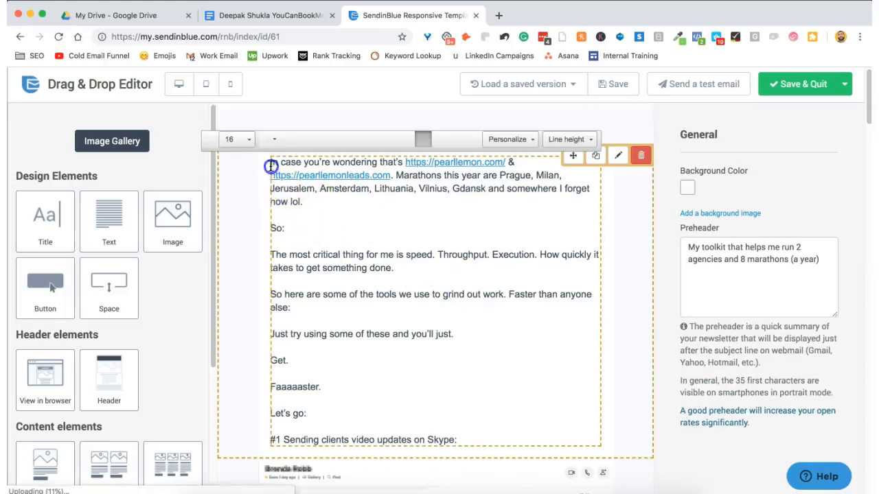
{"action": "key", "text": "Return"}
{"action": "left_click", "coordinate": [281, 166]}
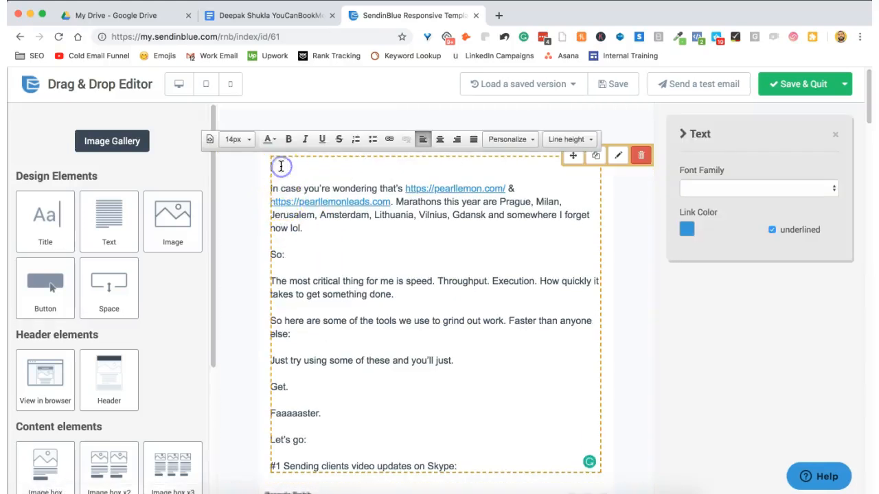
{"action": "type", "text": "What's up"}
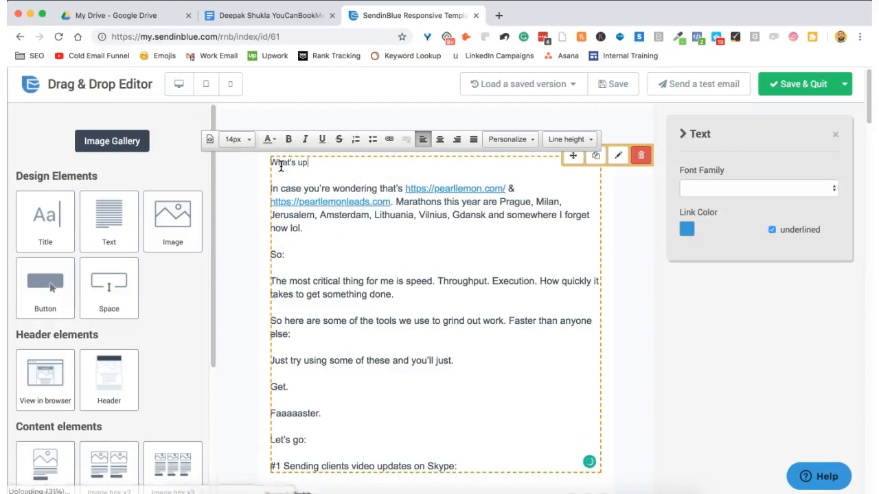
{"action": "left_click", "coordinate": [210, 146]}
{"action": "left_click", "coordinate": [497, 134]}
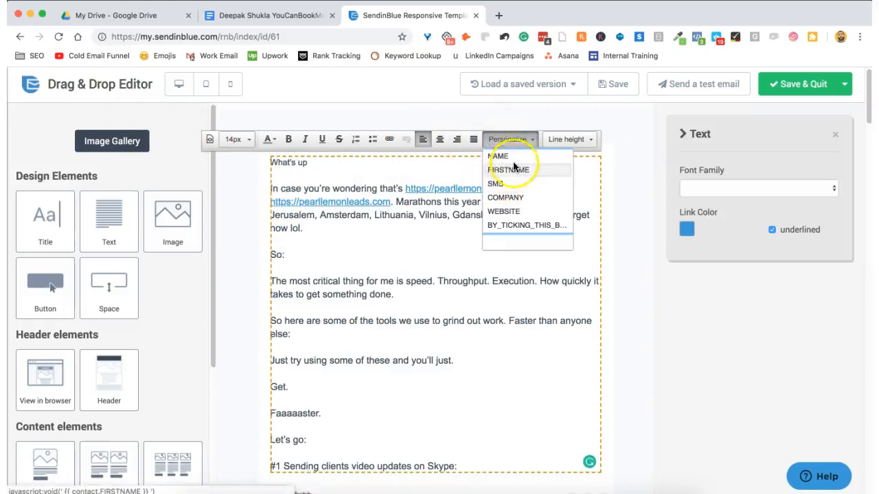
{"action": "left_click", "coordinate": [511, 169]}
Step: Delete the "What's up" greeting line with its variable and the blank line above the opening paragraph
{"action": "left_click_drag", "start_coordinate": [322, 163], "coordinate": [439, 162]}
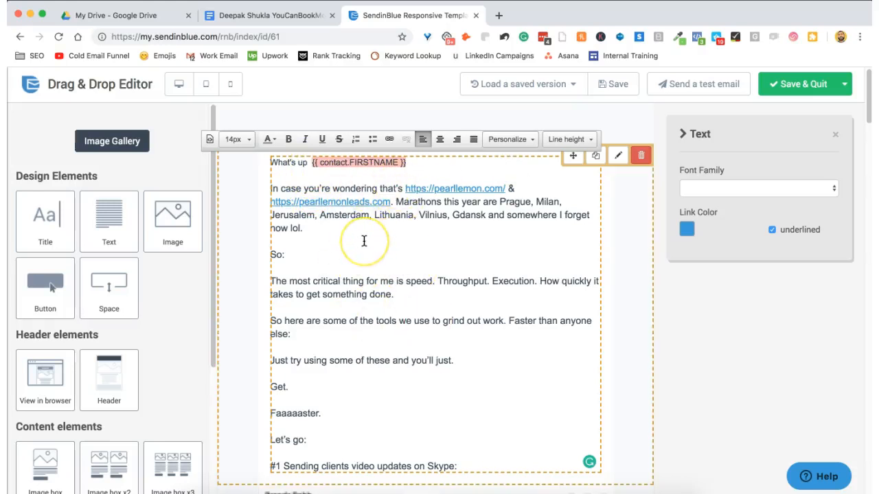
{"action": "key", "text": "shift+super+Left"}
{"action": "key", "text": "BackSpace"}
{"action": "key", "text": "Delete"}
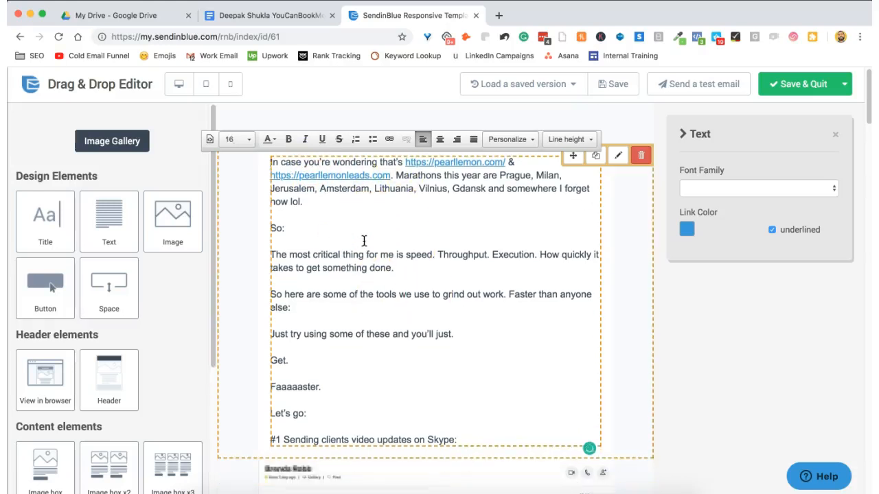
Step: Make the background of the closing text block, ending in "Catch you tomorrow", transparent
{"action": "scroll", "coordinate": [418, 268], "scroll_direction": "down", "scroll_amount": 5}
{"action": "scroll", "coordinate": [418, 268], "scroll_direction": "down", "scroll_amount": 20}
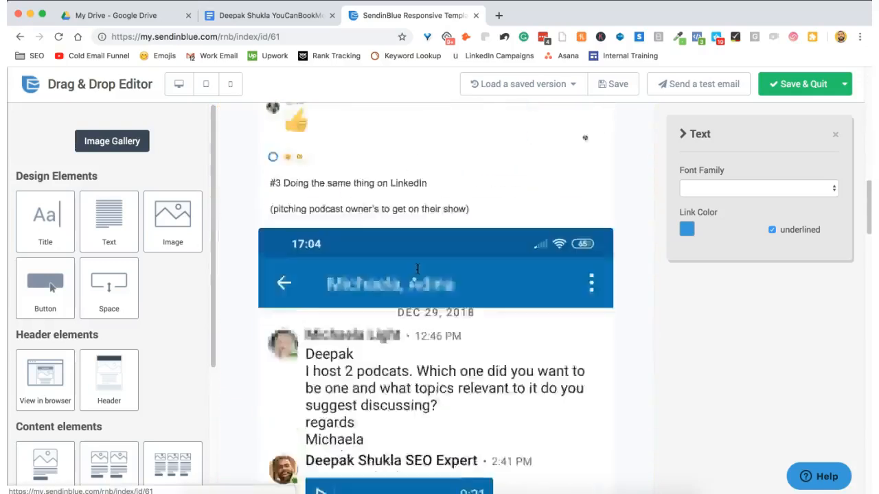
{"action": "scroll", "coordinate": [418, 268], "scroll_direction": "down", "scroll_amount": 8}
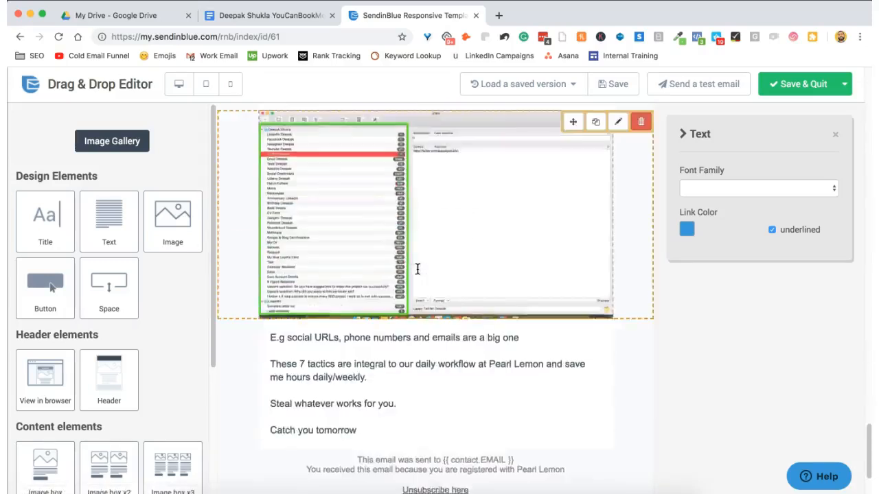
{"action": "scroll", "coordinate": [418, 269], "scroll_direction": "up", "scroll_amount": 9}
{"action": "scroll", "coordinate": [418, 268], "scroll_direction": "up", "scroll_amount": 4}
{"action": "scroll", "coordinate": [417, 268], "scroll_direction": "down", "scroll_amount": 10}
{"action": "left_click", "coordinate": [446, 336]}
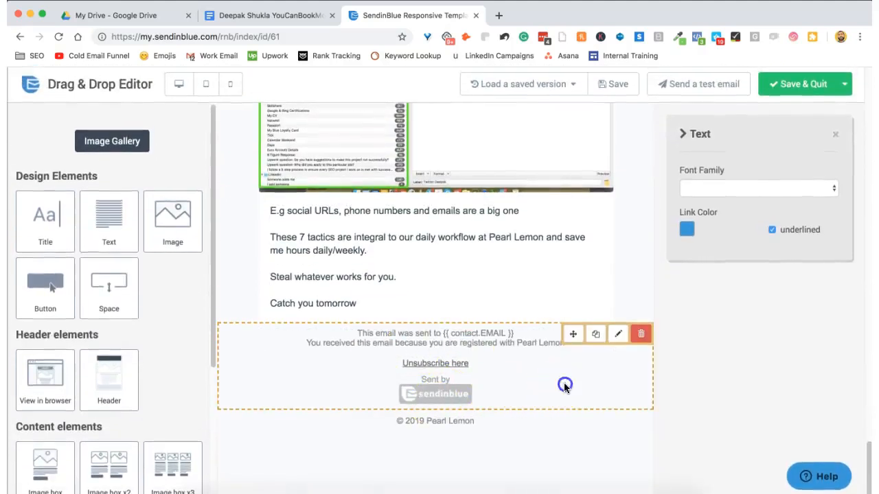
{"action": "left_click", "coordinate": [625, 285]}
{"action": "left_click", "coordinate": [576, 271]}
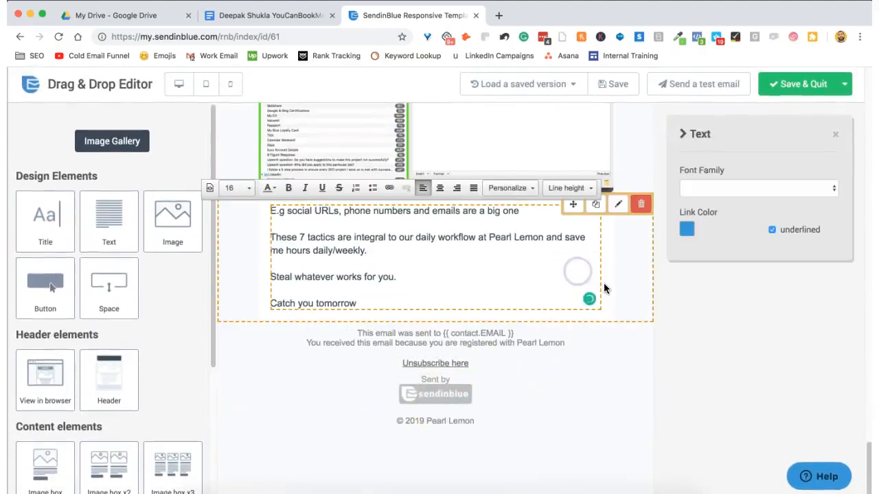
{"action": "left_click", "coordinate": [604, 285]}
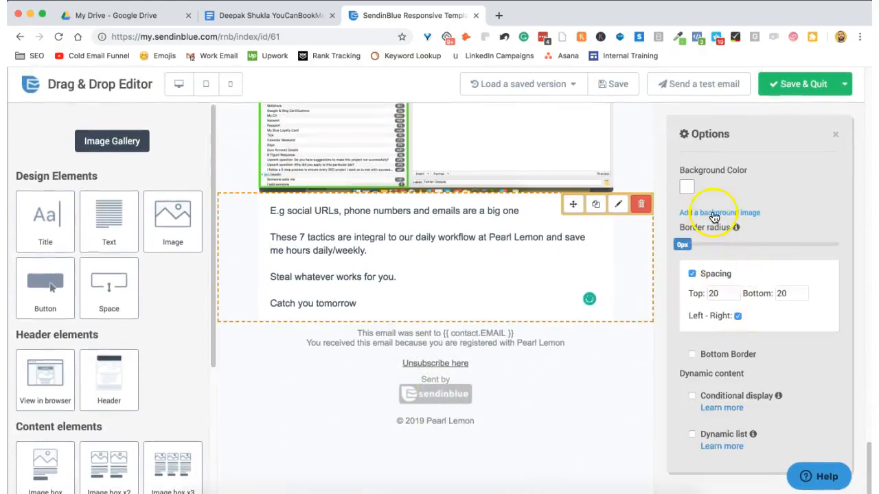
{"action": "left_click", "coordinate": [687, 186]}
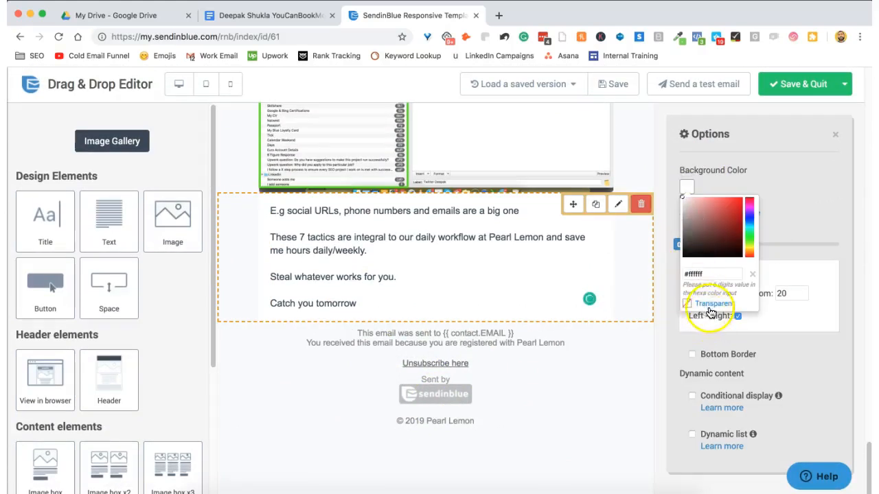
{"action": "left_click", "coordinate": [712, 304]}
Step: Try to clear the background color value of the closing text block
{"action": "scroll", "coordinate": [560, 317], "scroll_direction": "up", "scroll_amount": 5}
{"action": "scroll", "coordinate": [560, 317], "scroll_direction": "up", "scroll_amount": 15}
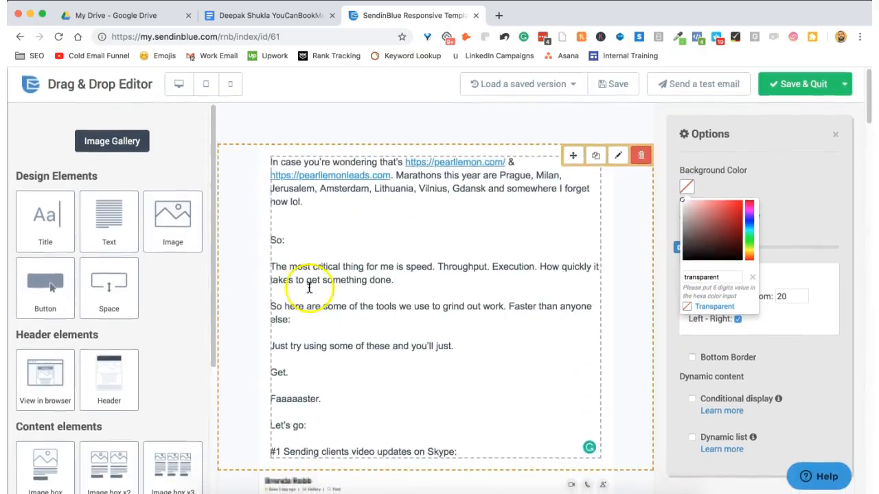
{"action": "scroll", "coordinate": [316, 256], "scroll_direction": "down", "scroll_amount": 20}
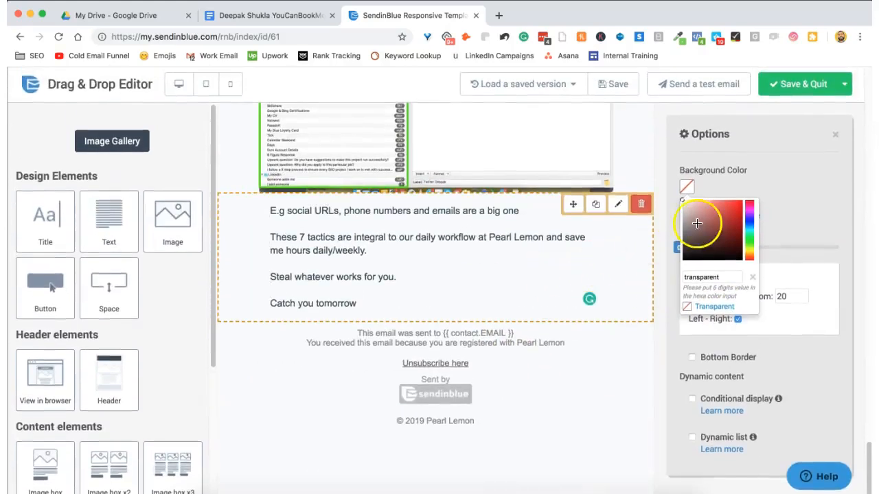
{"action": "left_click", "coordinate": [753, 278]}
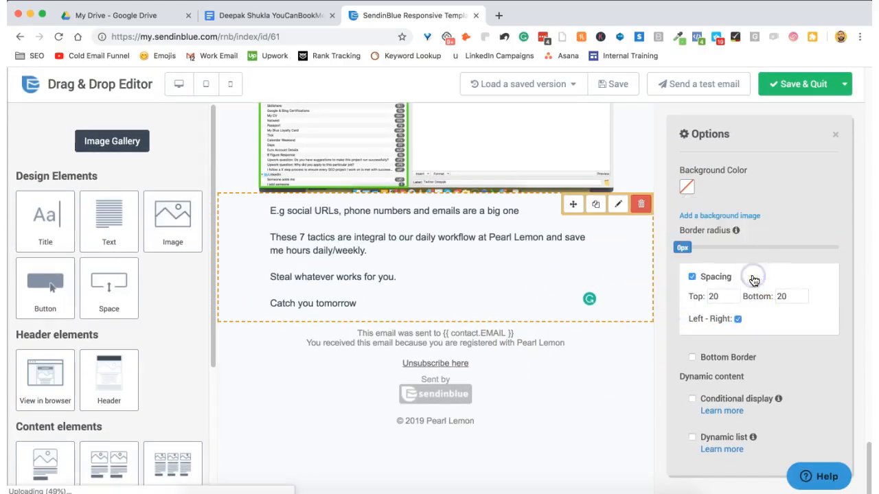
{"action": "left_click", "coordinate": [586, 356]}
Step: Copy the background color of the image block above and apply it, #ffffff, to the closing text block
{"action": "left_click", "coordinate": [628, 143]}
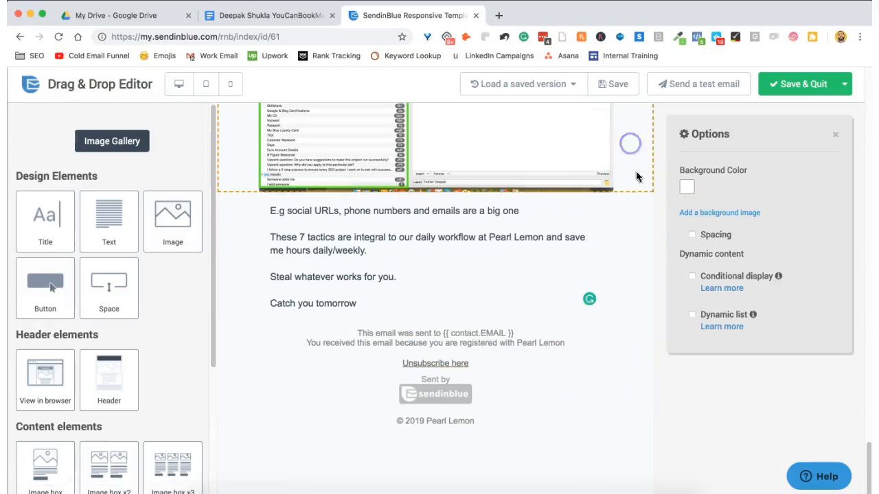
{"action": "left_click", "coordinate": [687, 186]}
{"action": "left_click", "coordinate": [708, 278]}
{"action": "left_click", "coordinate": [615, 295]}
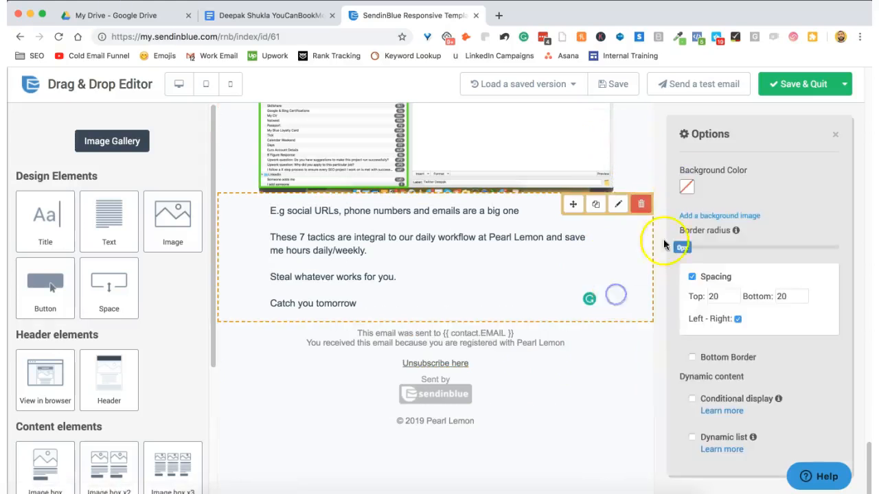
{"action": "left_click", "coordinate": [686, 190]}
{"action": "left_click", "coordinate": [710, 276]}
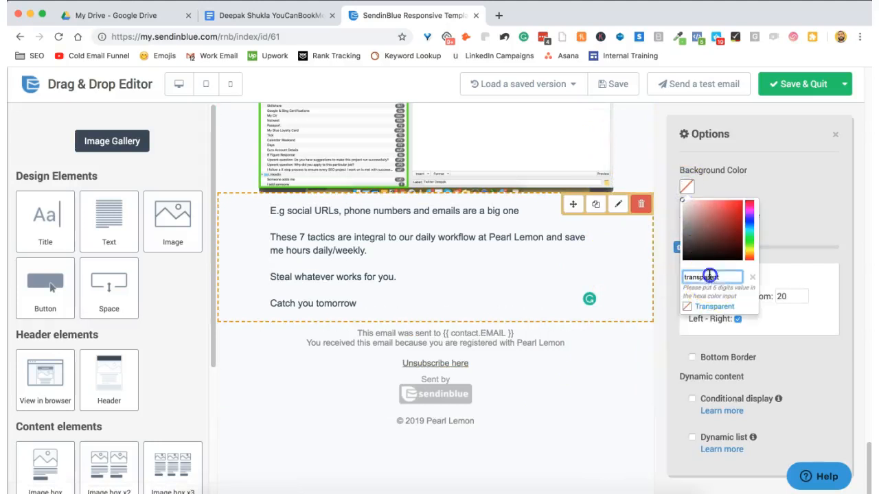
{"action": "left_click", "coordinate": [573, 391]}
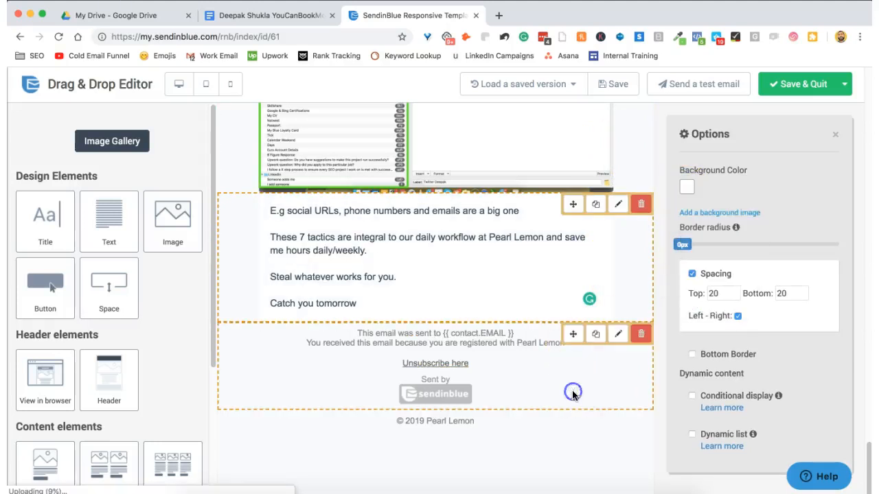
Step: Set the background color of the unsubscribe footer block to #ffffff
{"action": "left_click", "coordinate": [689, 191]}
{"action": "double_click", "coordinate": [716, 280]}
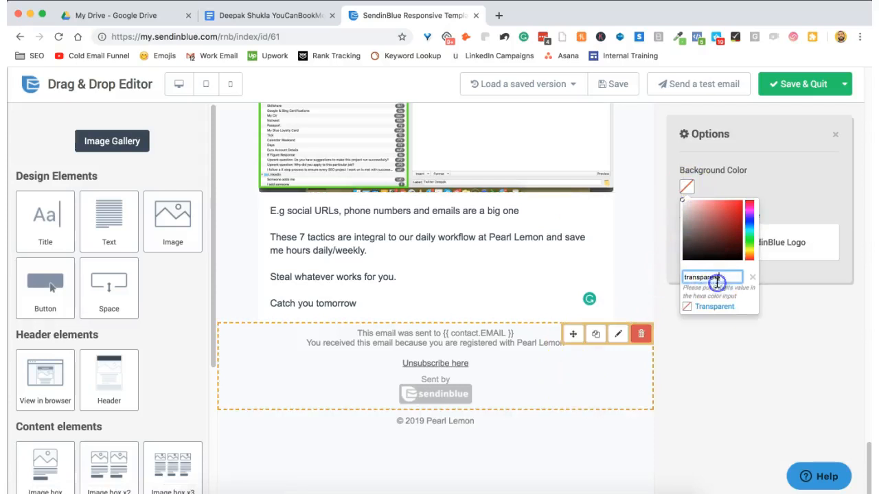
{"action": "type", "text": "#ffffff"}
{"action": "left_click", "coordinate": [575, 434]}
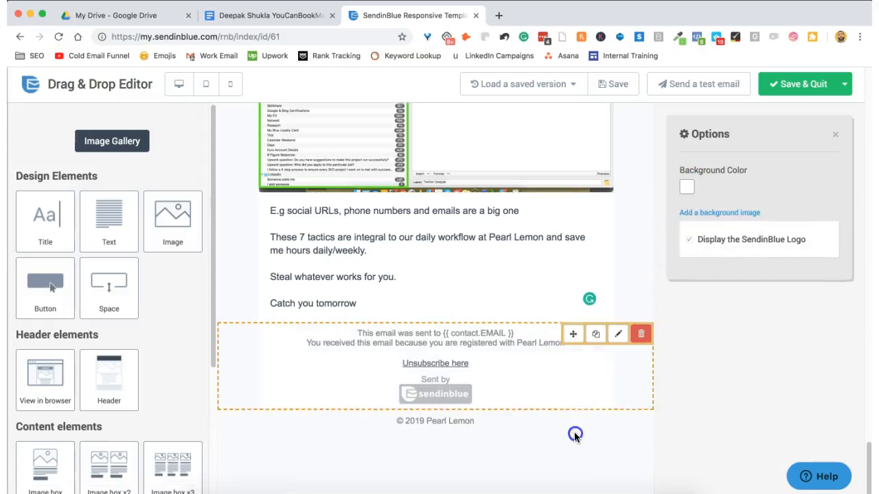
Step: Set the template's general background color to white
{"action": "scroll", "coordinate": [326, 344], "scroll_direction": "up", "scroll_amount": 20}
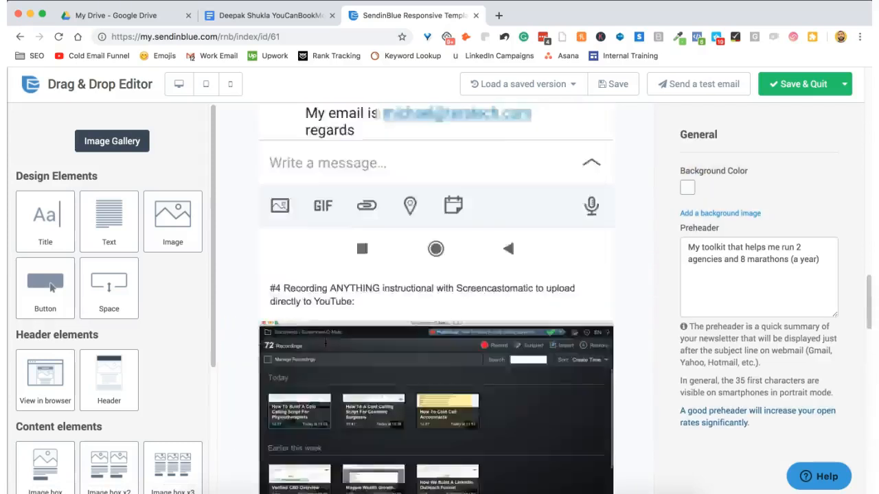
{"action": "left_click", "coordinate": [687, 188]}
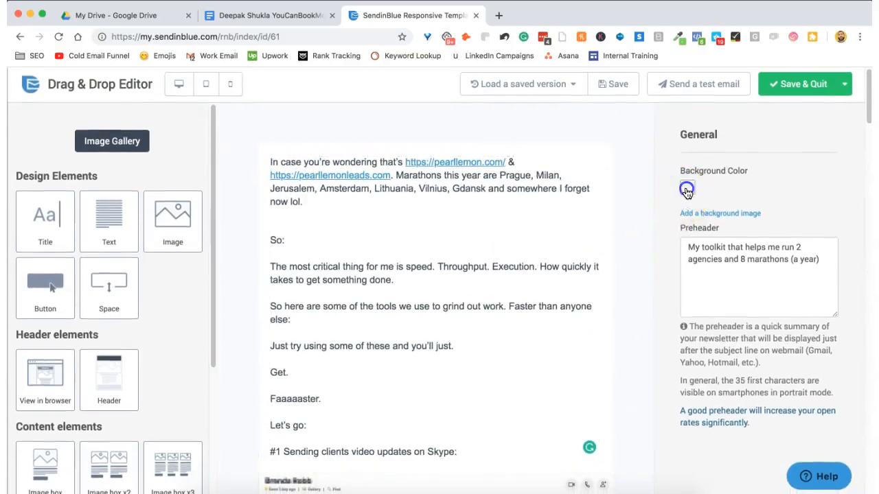
{"action": "left_click", "coordinate": [700, 275]}
{"action": "left_click", "coordinate": [704, 275]}
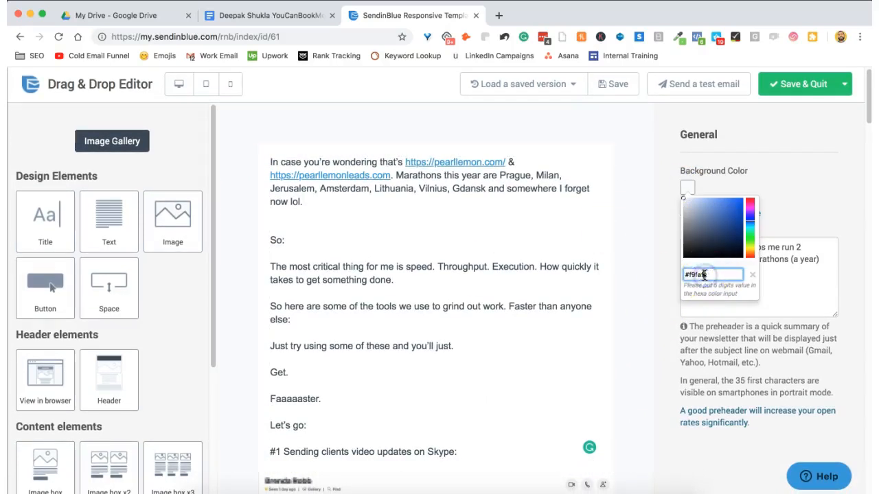
{"action": "left_click", "coordinate": [613, 295]}
Step: Check the backgrounds of the content blocks down the email, including the booking calendar image under #6, as far as the footer
{"action": "scroll", "coordinate": [613, 295], "scroll_direction": "down", "scroll_amount": 20}
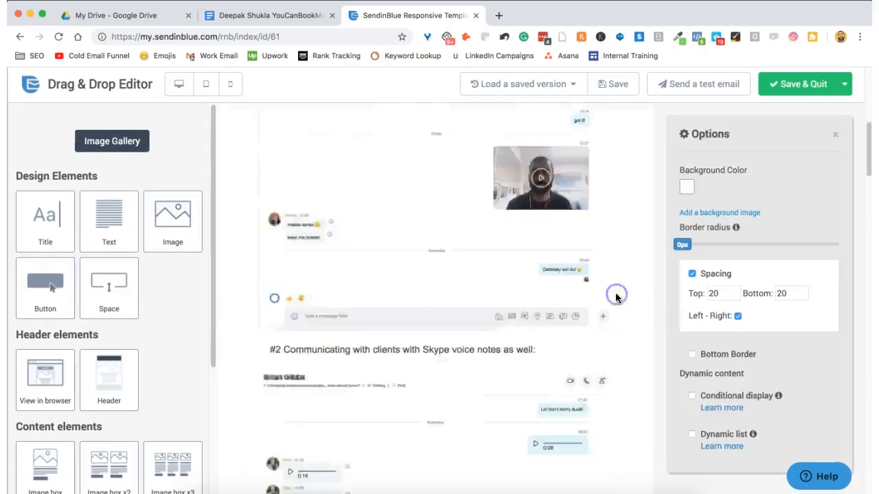
{"action": "scroll", "coordinate": [615, 298], "scroll_direction": "down", "scroll_amount": 3}
{"action": "scroll", "coordinate": [615, 298], "scroll_direction": "up", "scroll_amount": 3}
{"action": "left_click", "coordinate": [584, 259]}
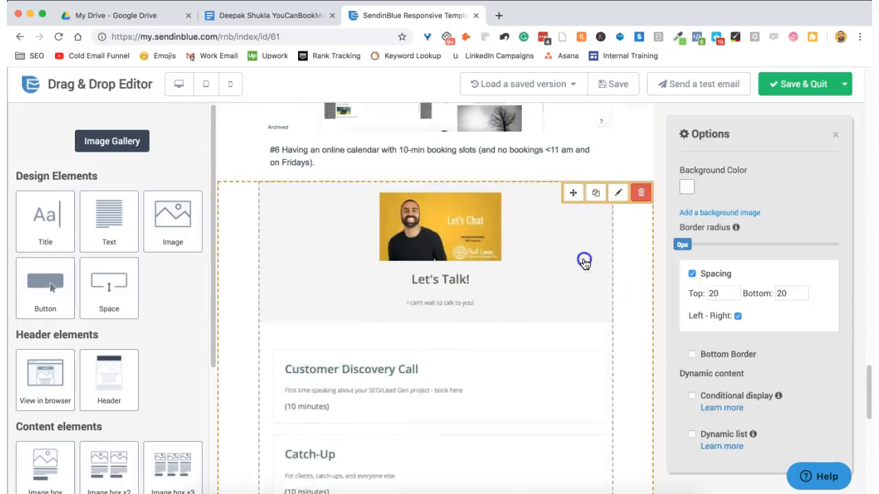
{"action": "left_click", "coordinate": [650, 255]}
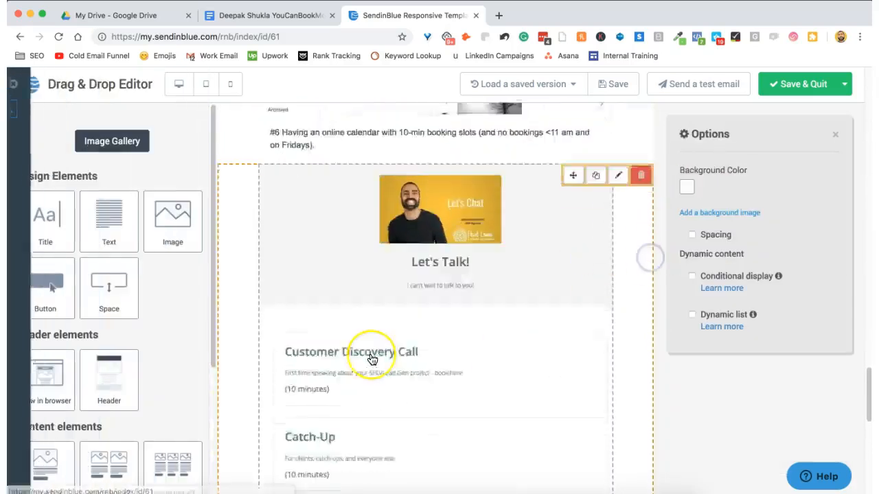
{"action": "scroll", "coordinate": [365, 350], "scroll_direction": "down", "scroll_amount": 10}
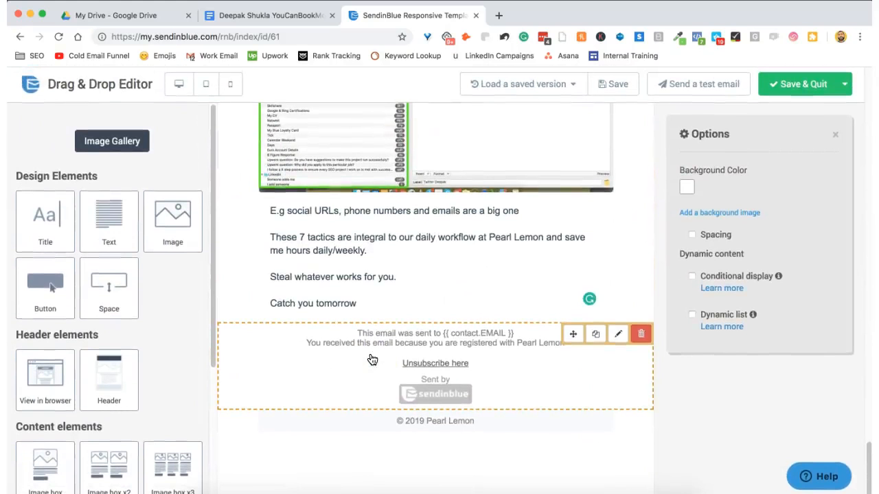
{"action": "left_click", "coordinate": [665, 229]}
{"action": "left_click", "coordinate": [707, 214]}
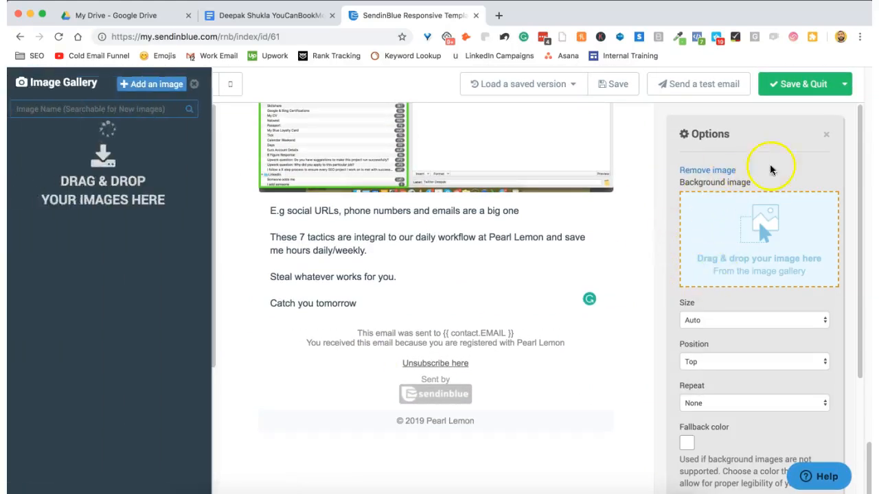
{"action": "left_click", "coordinate": [830, 137]}
Step: Check the background color value of the unsubscribe footer block
{"action": "left_click", "coordinate": [618, 334]}
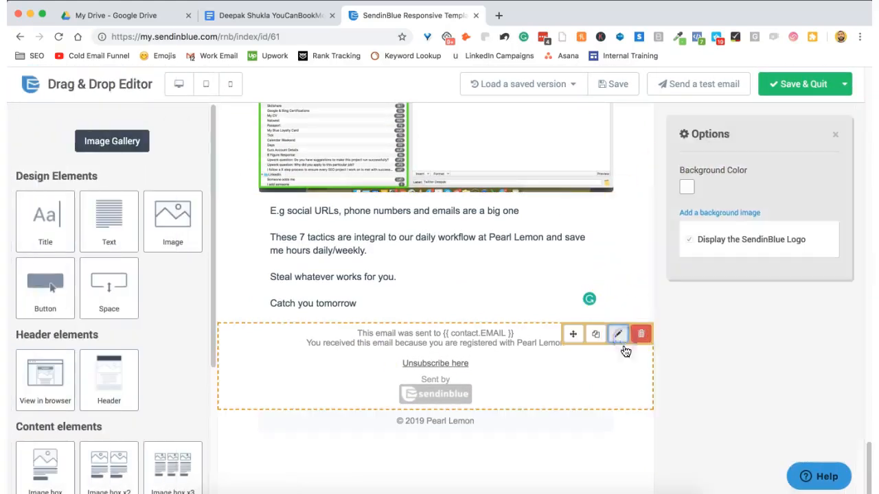
{"action": "left_click", "coordinate": [688, 182]}
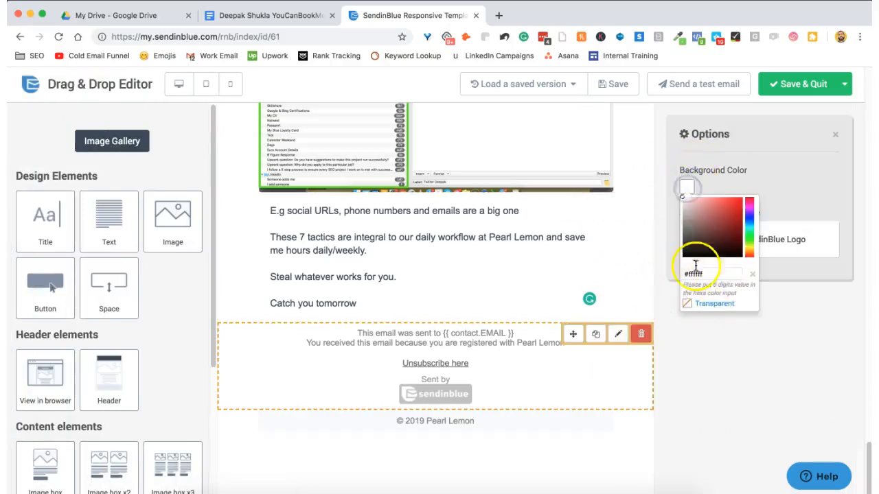
{"action": "left_click", "coordinate": [772, 110]}
Step: Save the email template and quit the editor
{"action": "scroll", "coordinate": [598, 130], "scroll_direction": "up", "scroll_amount": 15}
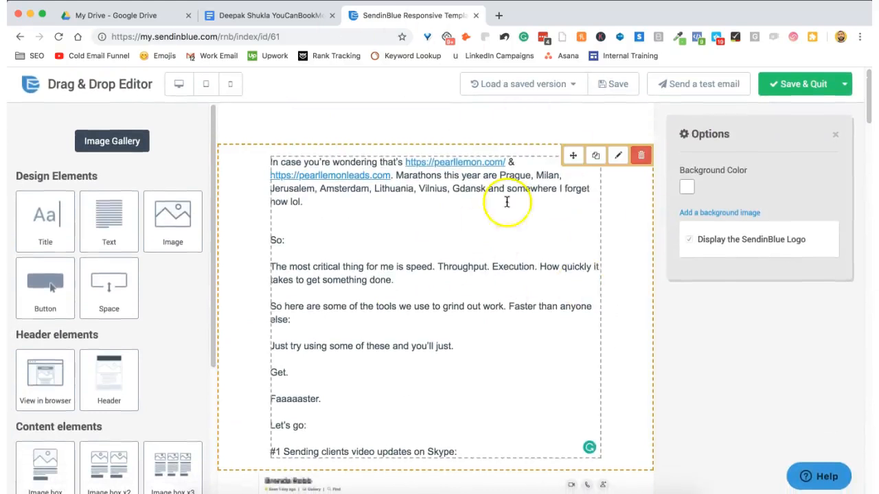
{"action": "left_click", "coordinate": [795, 85]}
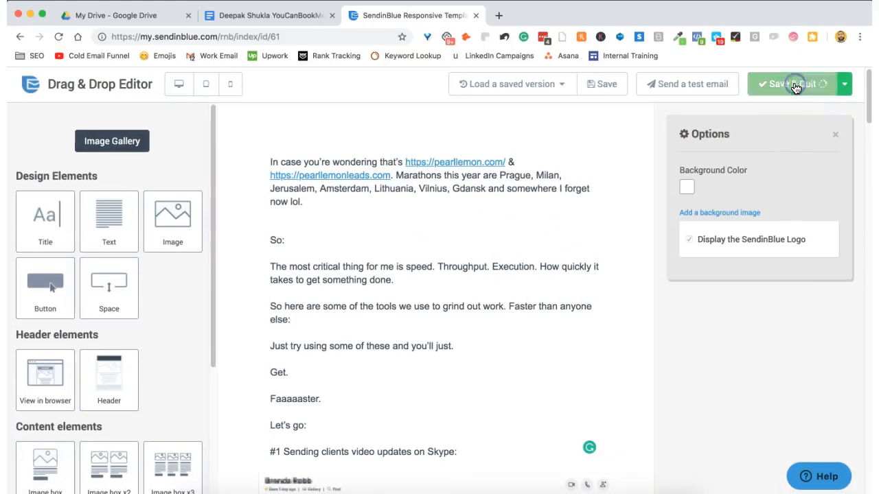
{"action": "left_click", "coordinate": [389, 269]}
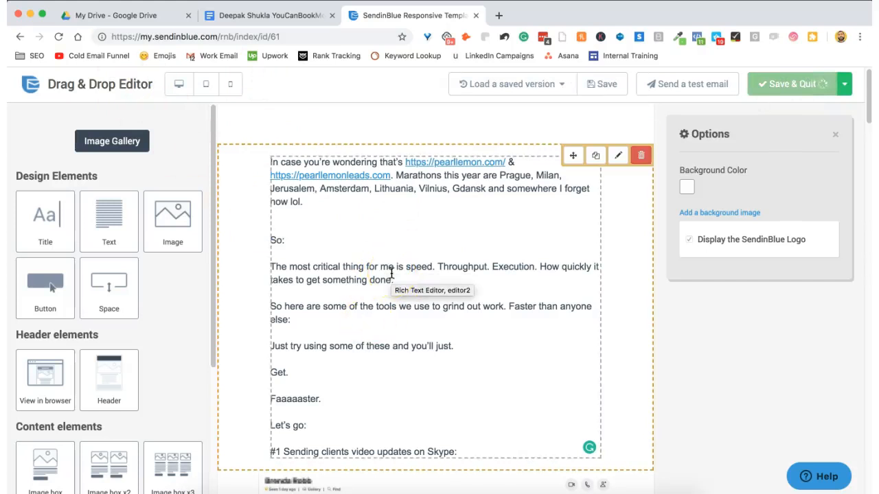